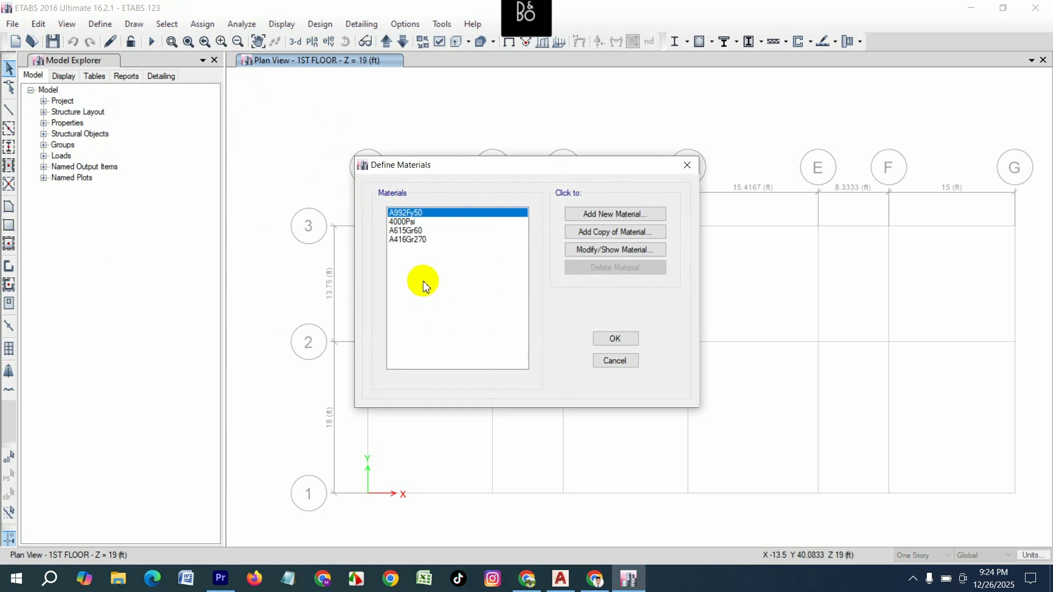
# Start a new United States material of type Concrete with the User standard.
pyautogui.click(406, 222)
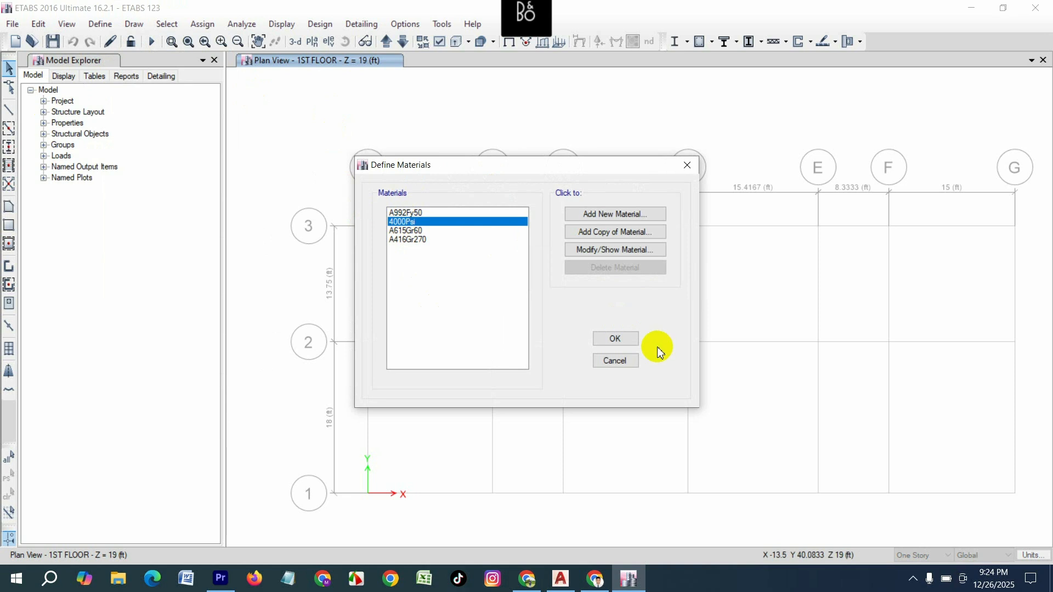
pyautogui.click(410, 231)
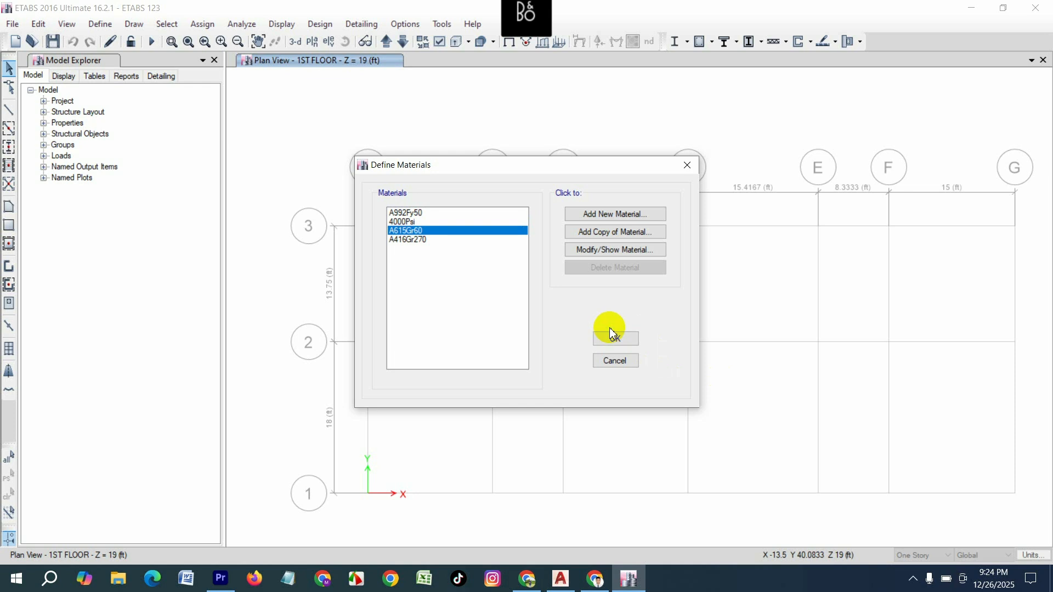
pyautogui.click(607, 215)
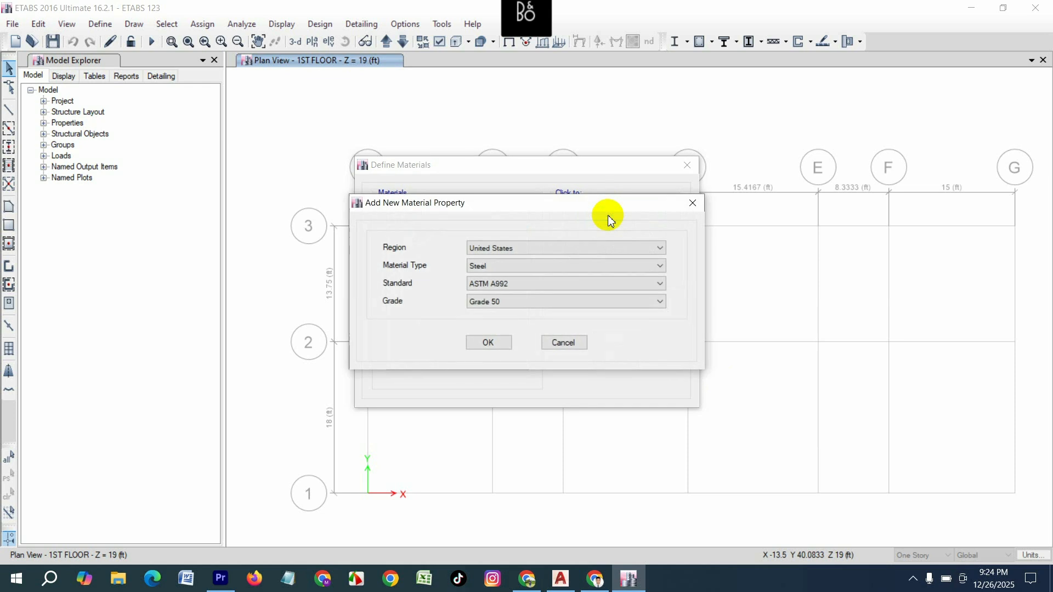
pyautogui.click(512, 267)
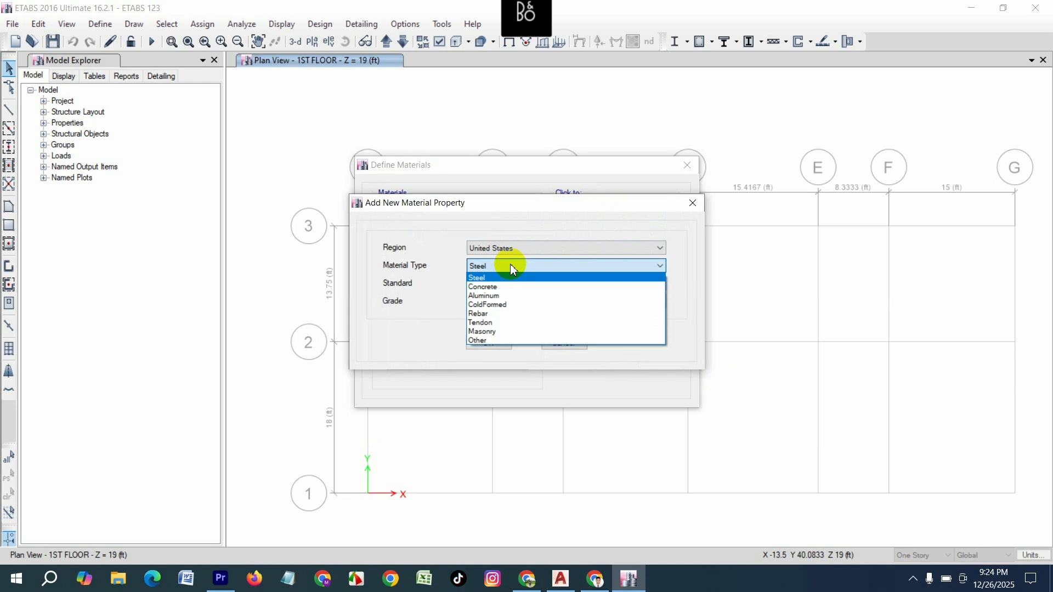
pyautogui.click(501, 292)
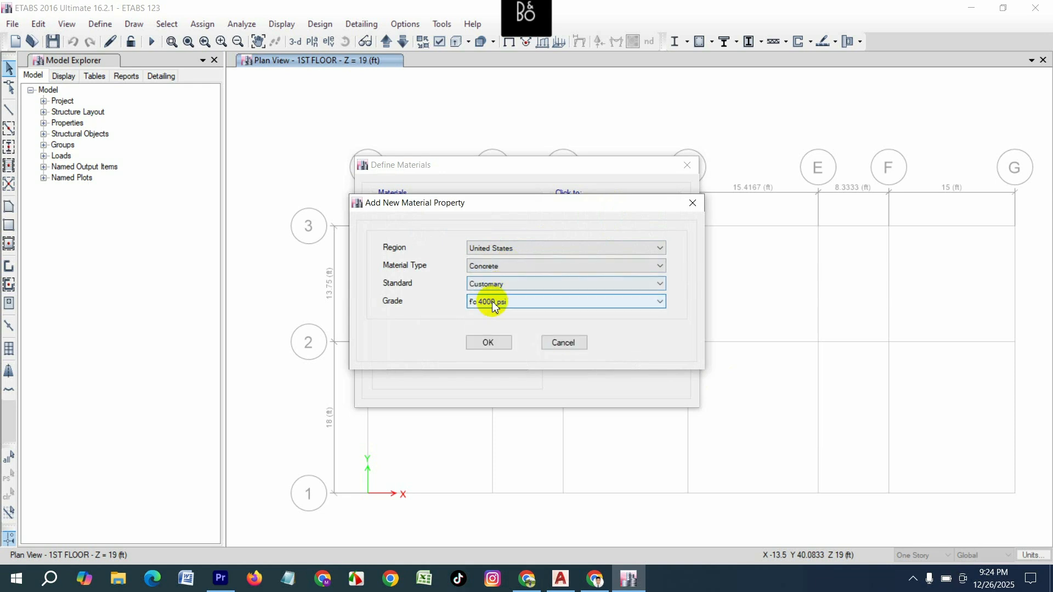
pyautogui.click(492, 301)
pyautogui.click(492, 302)
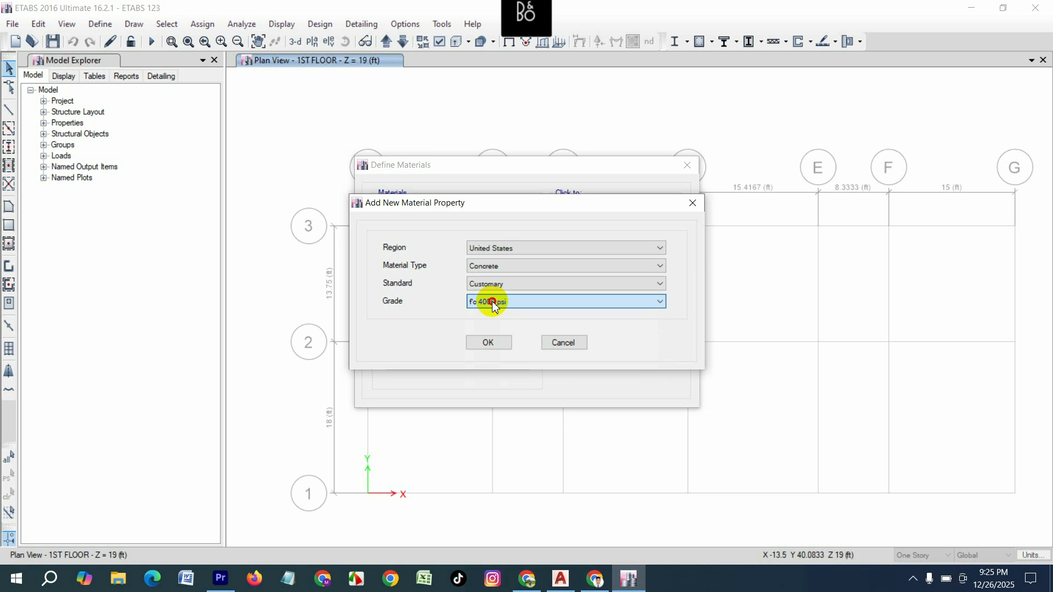
pyautogui.click(497, 285)
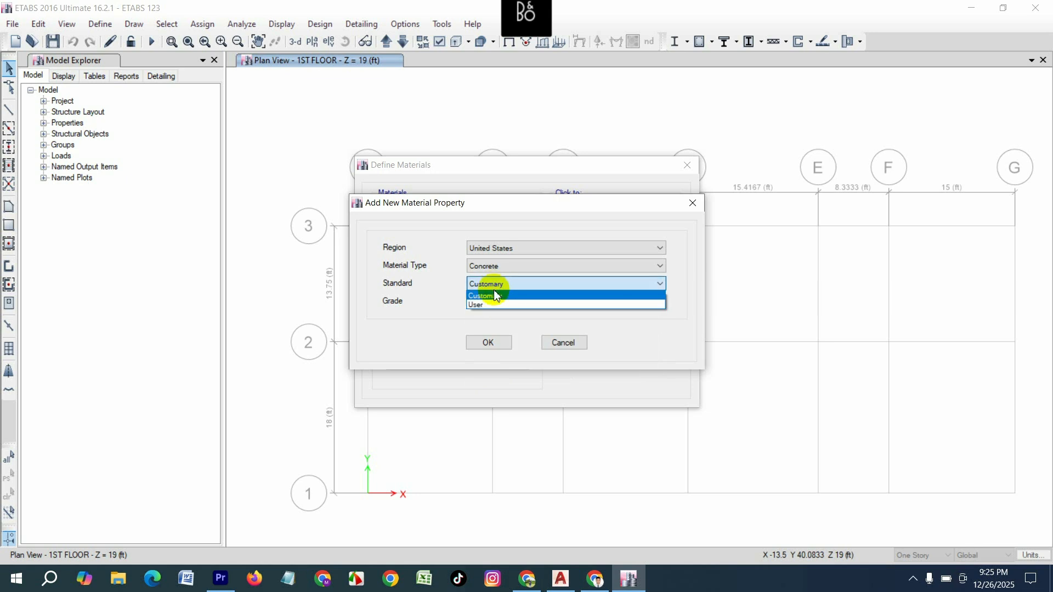
pyautogui.click(491, 305)
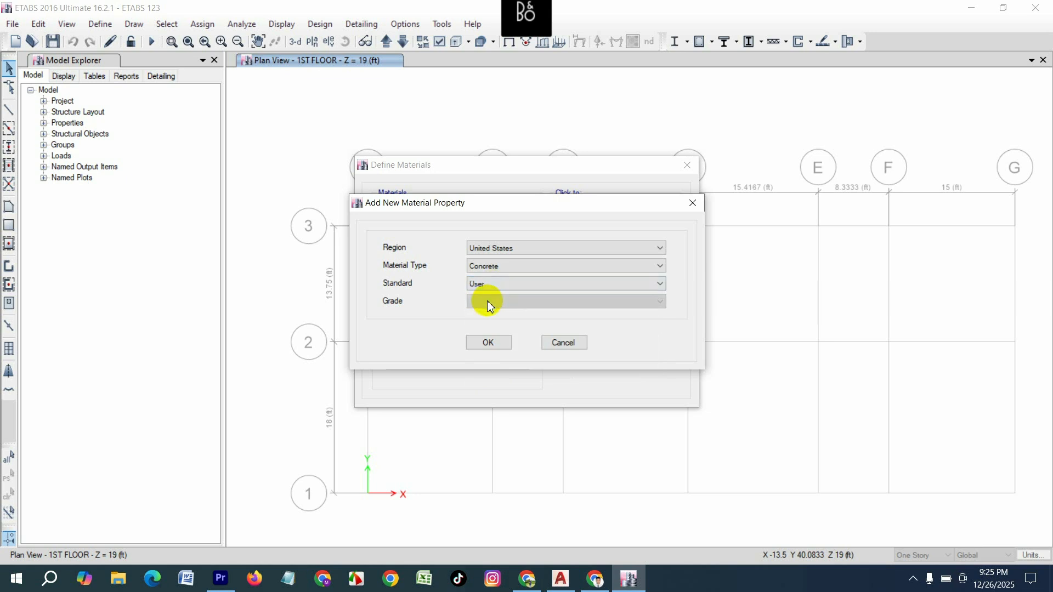
pyautogui.click(488, 343)
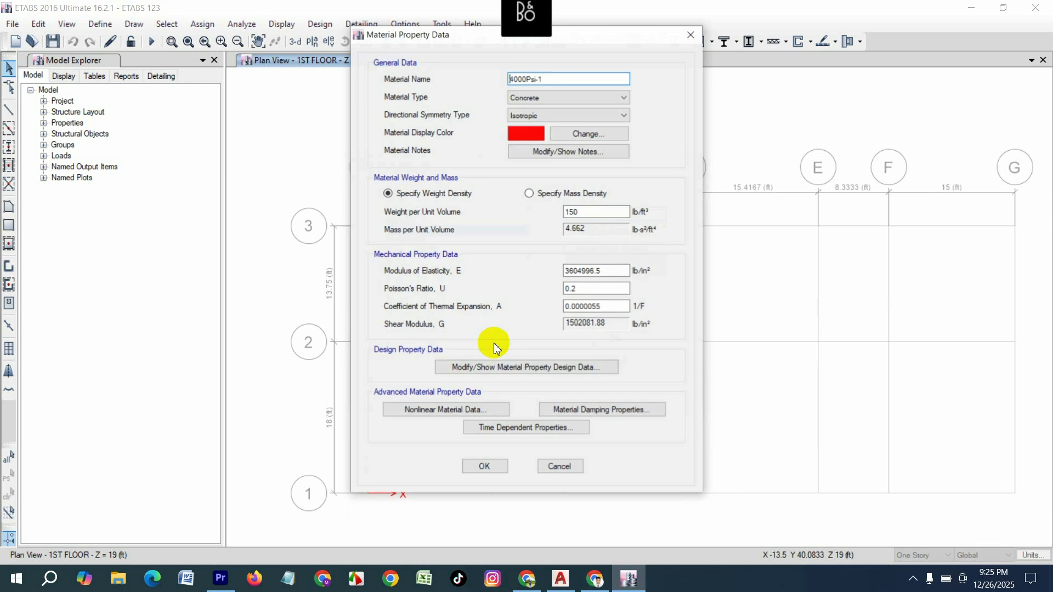
# Name the concrete material "3500 psi" and change its display color to a teal green.
pyautogui.doubleClick(573, 84)
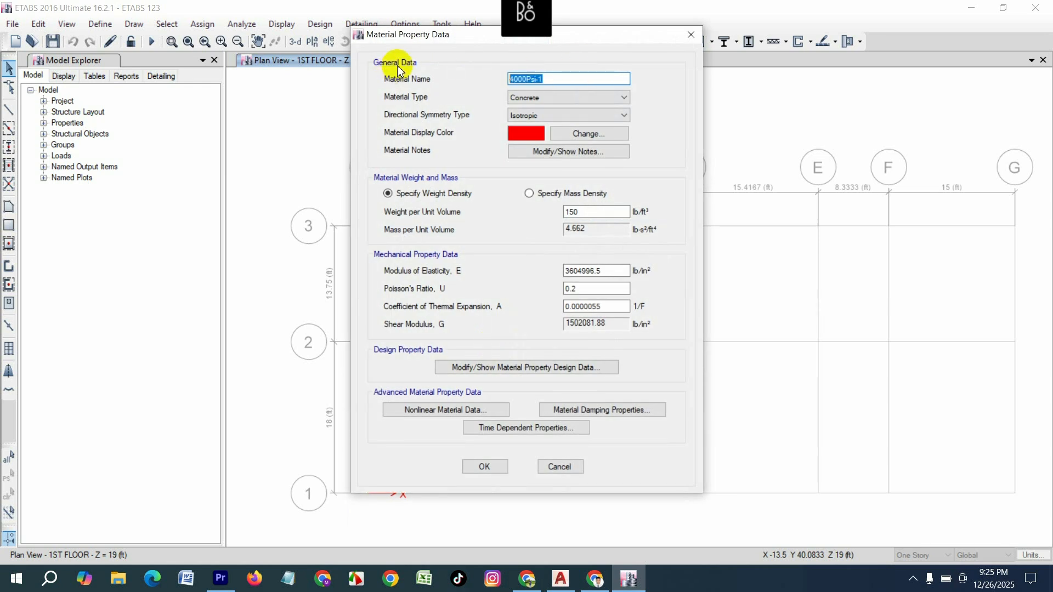
pyautogui.write('3500 psi')
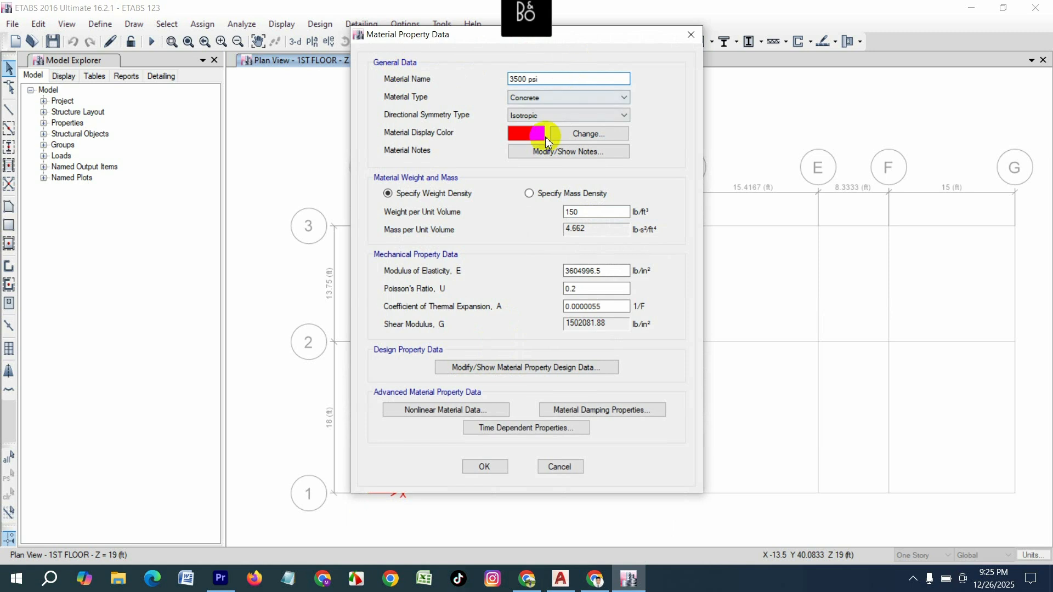
pyautogui.click(586, 134)
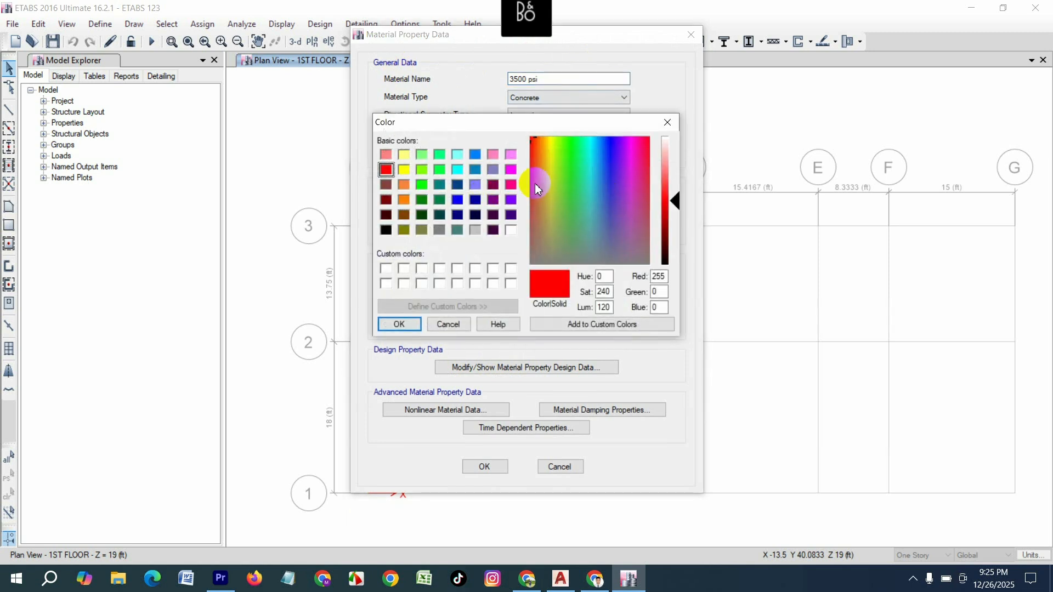
pyautogui.click(553, 171)
pyautogui.click(584, 189)
pyautogui.click(400, 324)
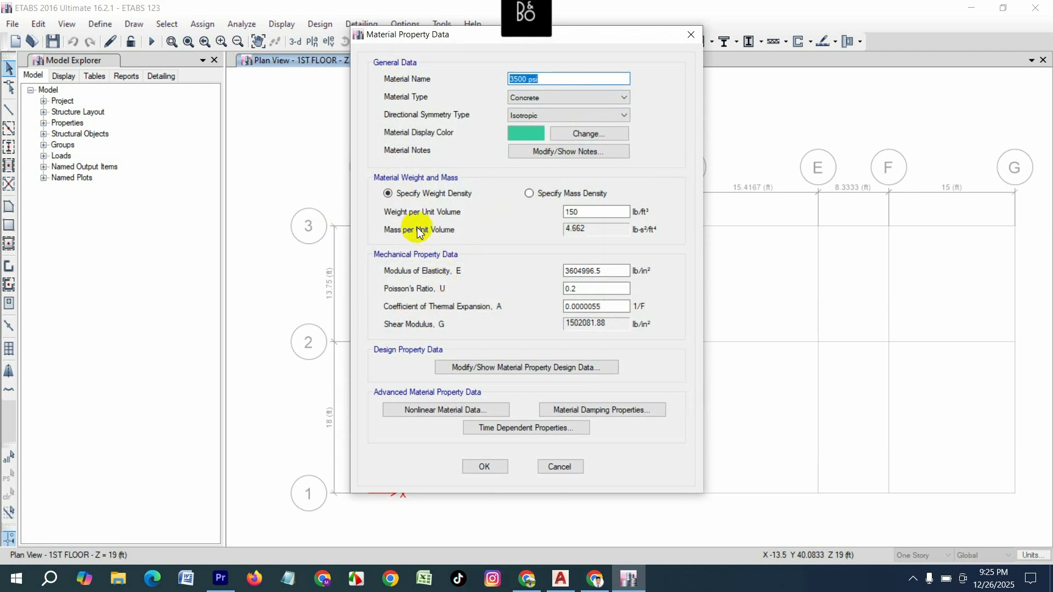
# Try a weight per unit volume of 130 lb/ft³ for the concrete and restore it to 150 lb/ft³.
pyautogui.doubleClick(597, 211)
pyautogui.write('130')
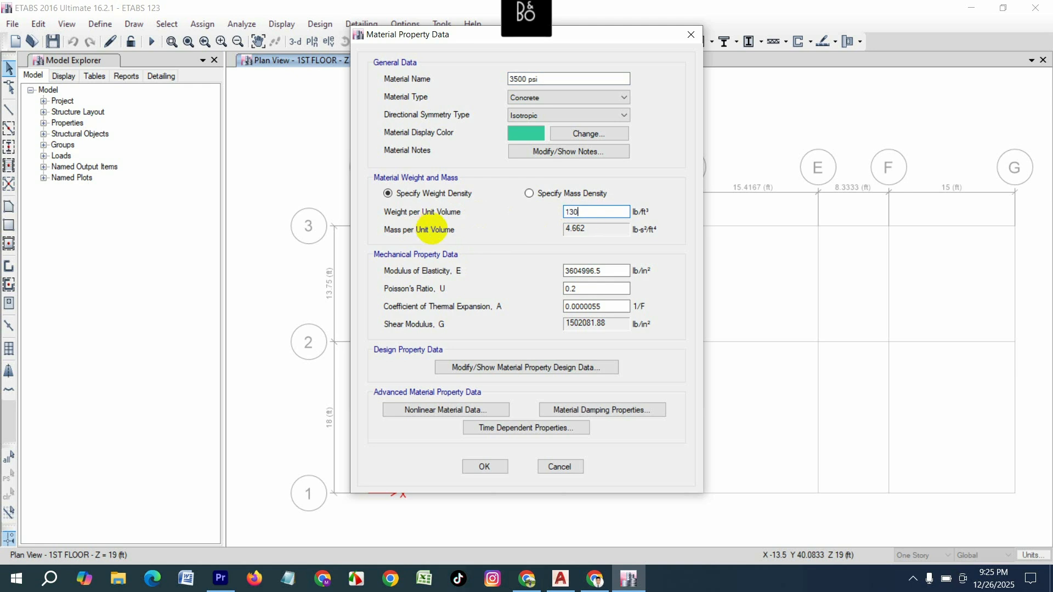
pyautogui.doubleClick(618, 211)
pyautogui.write('150')
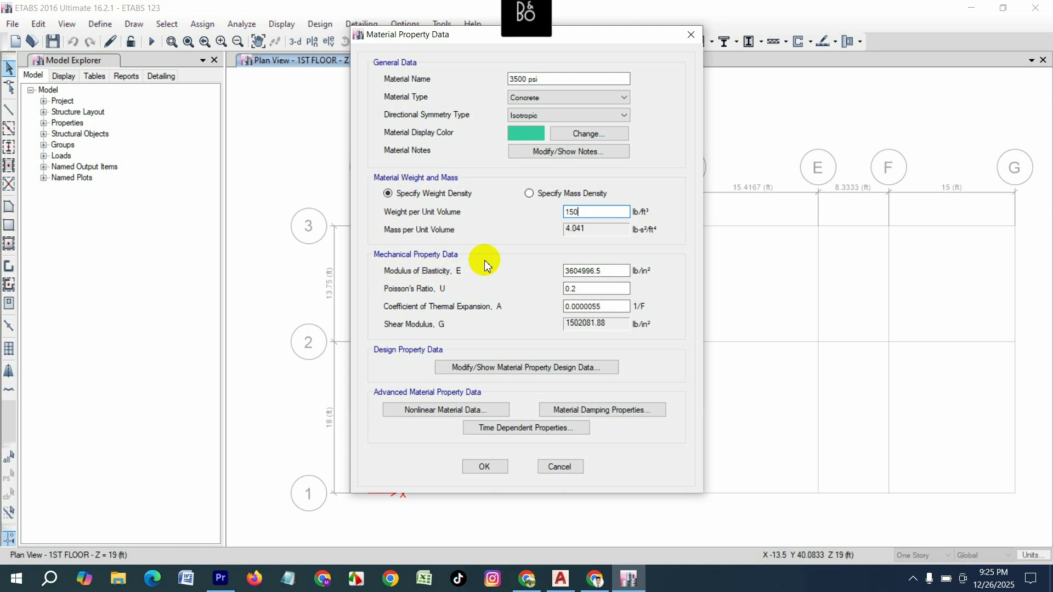
# Set the concrete's modulus of elasticity with the formula 57000*sqrt(3500).
pyautogui.click(618, 271)
pyautogui.moveTo(618, 271); pyautogui.dragTo(432, 281)
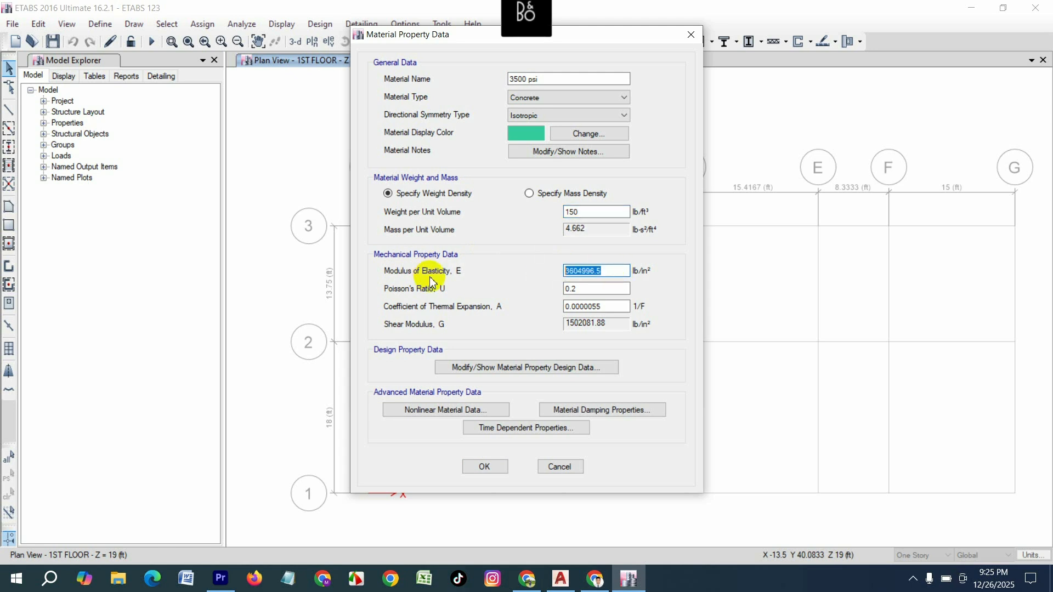
pyautogui.write('5')
pyautogui.write('7')
pyautogui.write('-')
pyautogui.write('00')
pyautogui.write('*')
pyautogui.write('s')
pyautogui.write('q')
pyautogui.write('rt')
pyautogui.write('(3')
pyautogui.write('500')
pyautogui.press('Return')
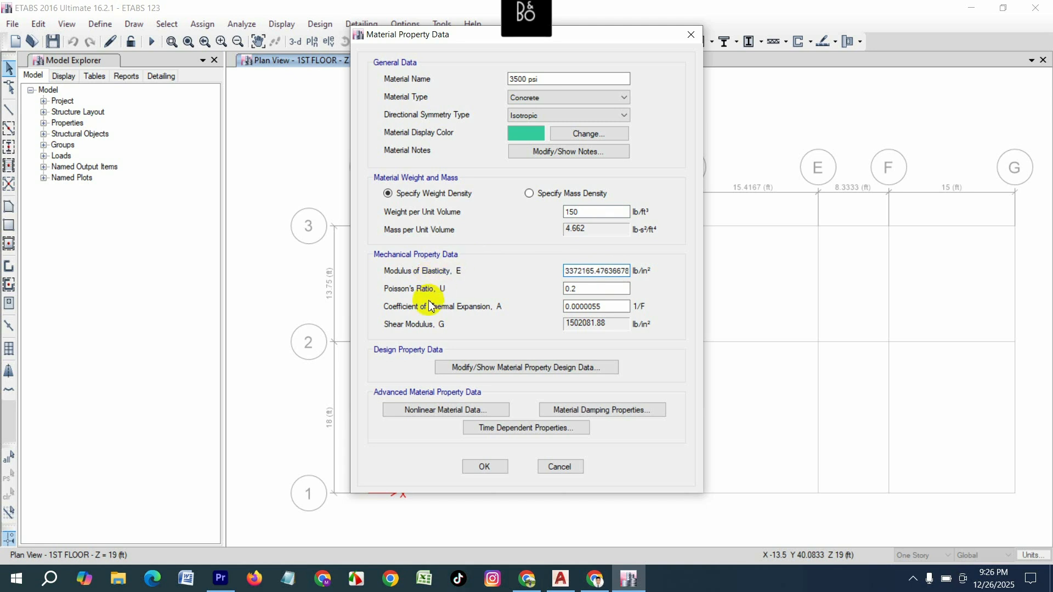
# Set the specified concrete compressive strength f'c to 3500 lb/in² and save the concrete material.
pyautogui.click(493, 368)
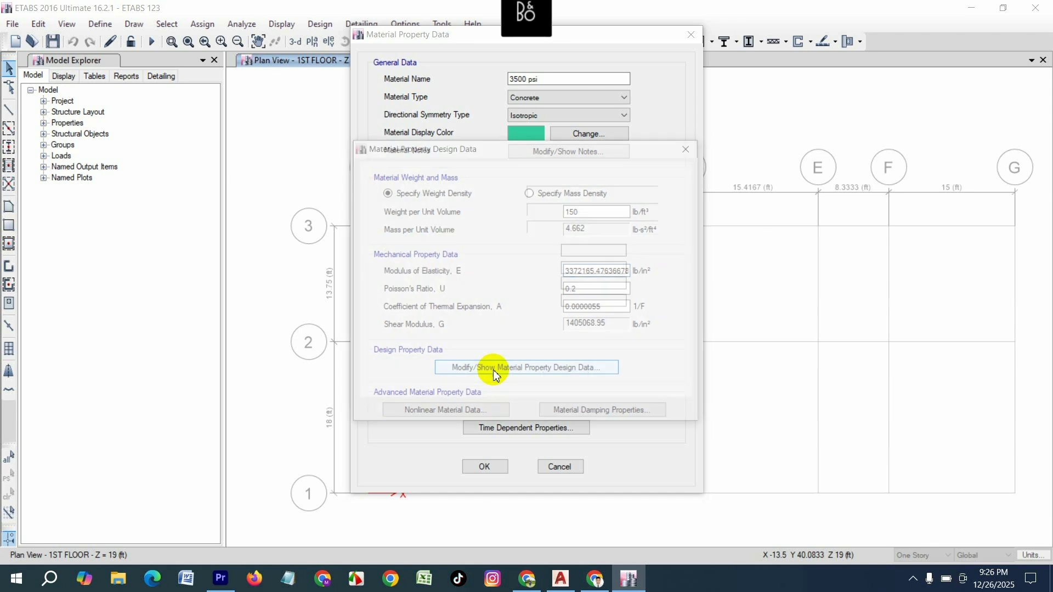
pyautogui.moveTo(593, 252); pyautogui.dragTo(513, 246)
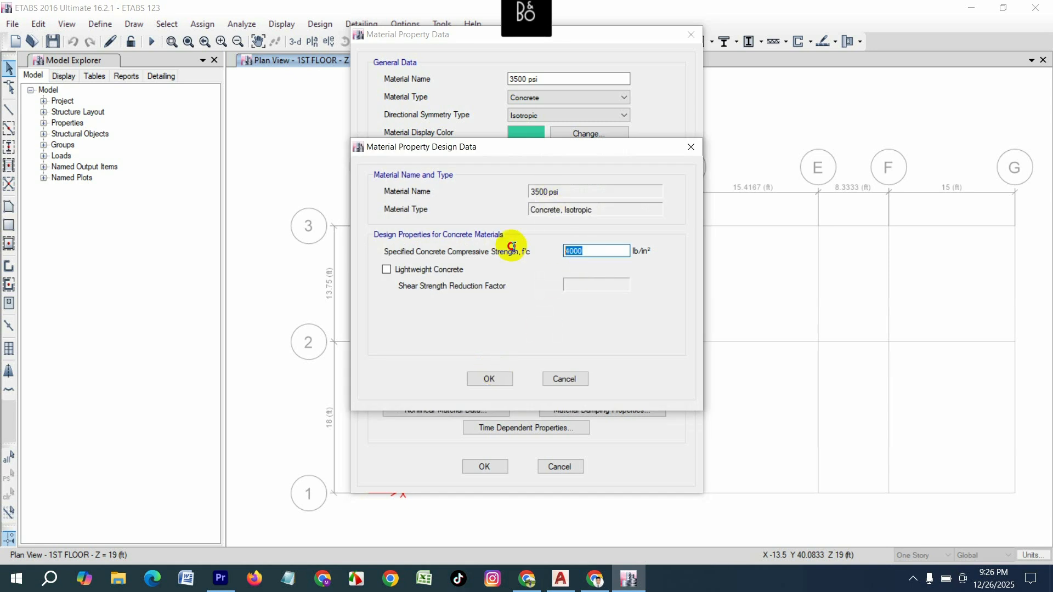
pyautogui.write('35')
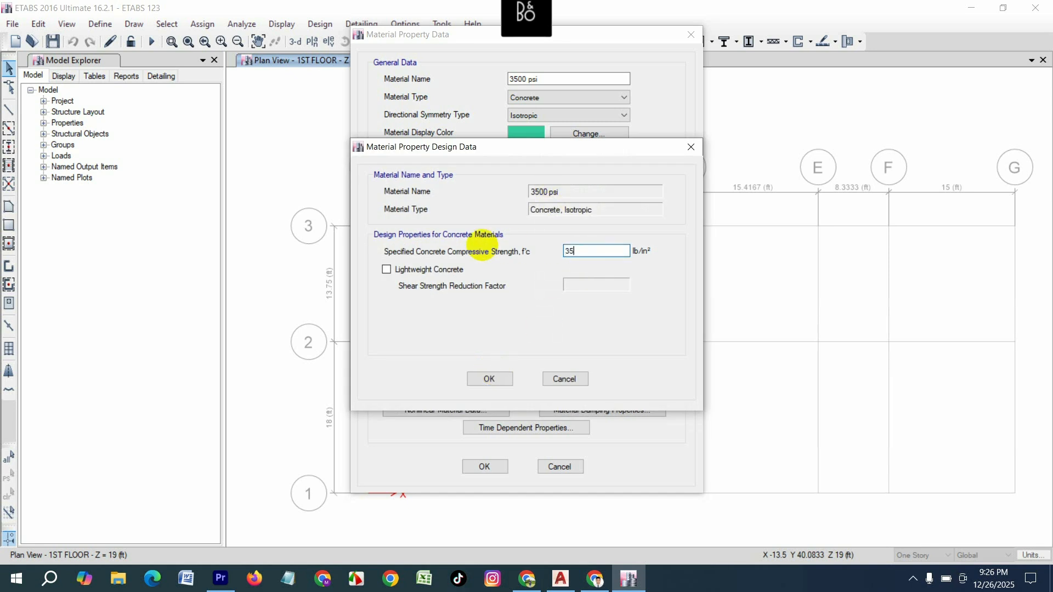
pyautogui.write('00')
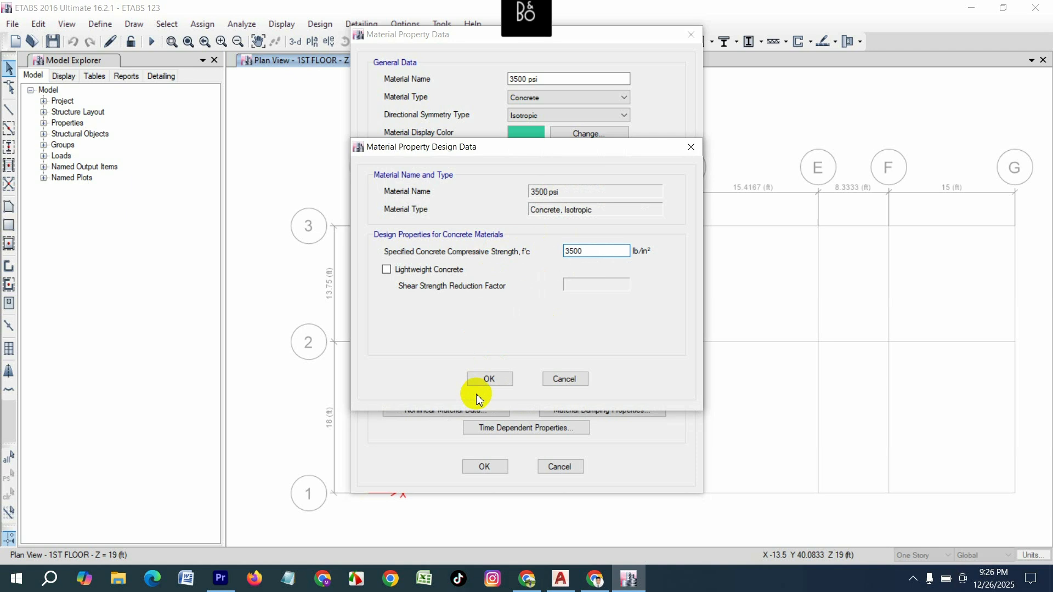
pyautogui.click(486, 380)
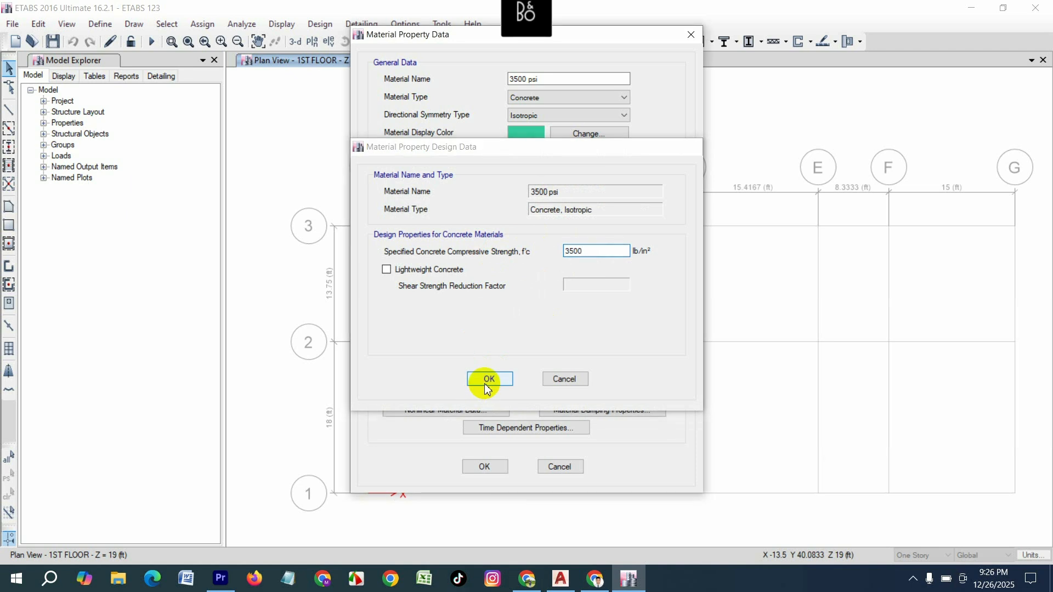
pyautogui.click(485, 467)
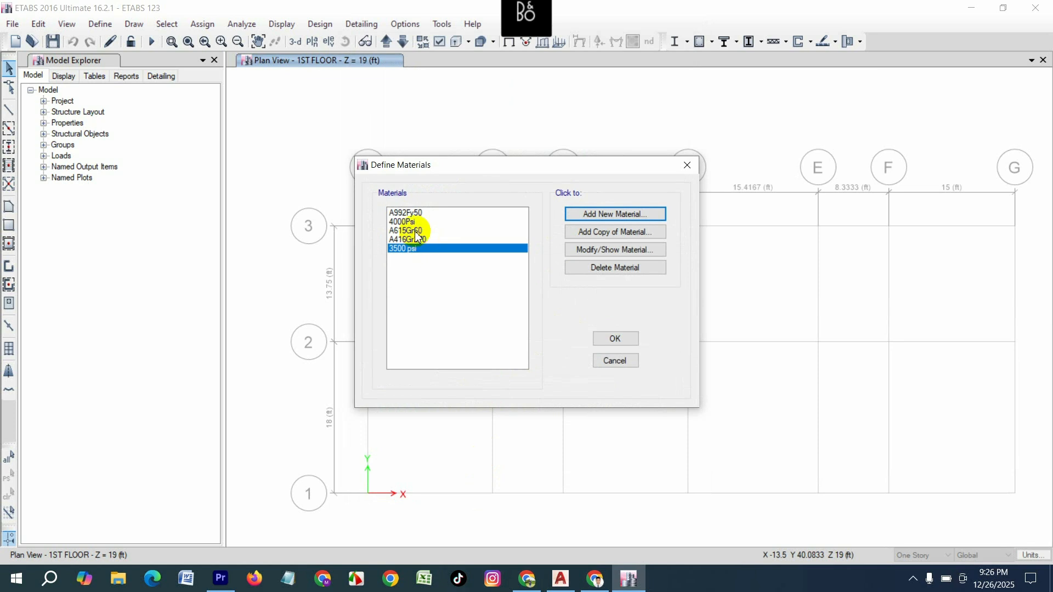
# Start another new United States material of type Rebar with the User standard.
pyautogui.click(417, 232)
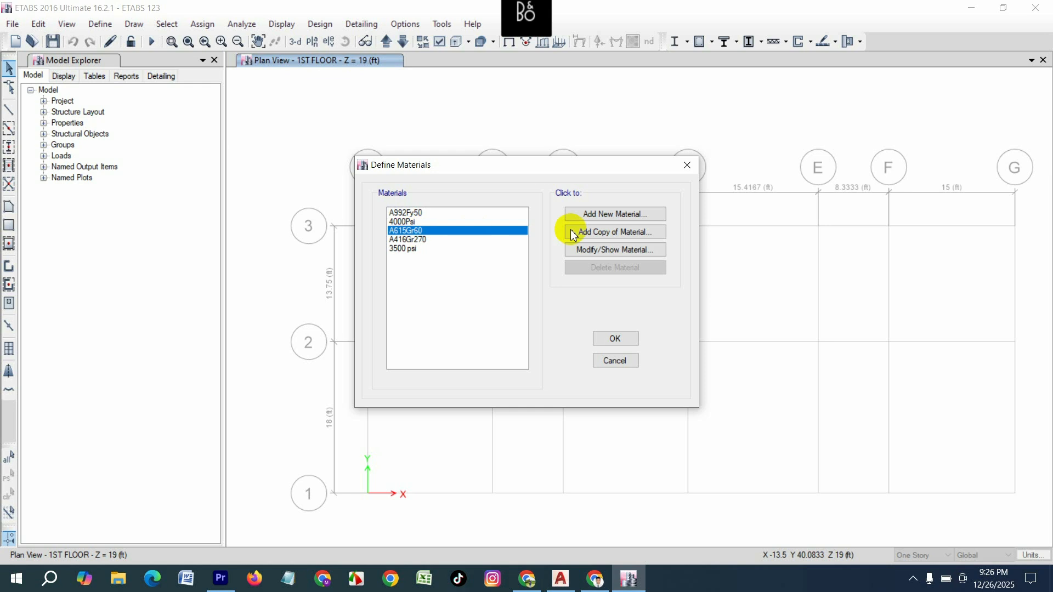
pyautogui.click(635, 221)
pyautogui.click(482, 266)
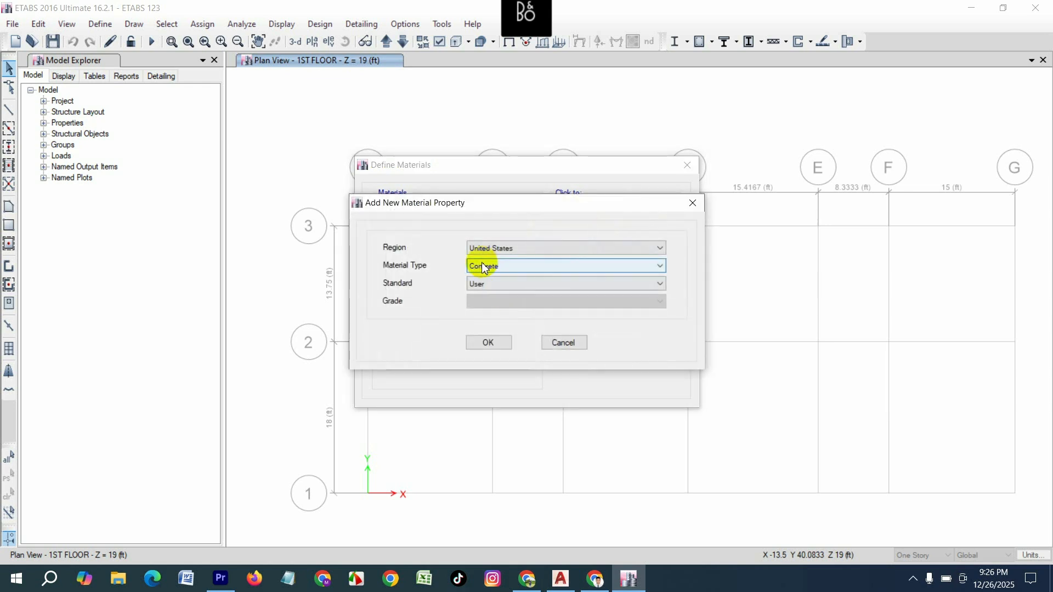
pyautogui.click(485, 304)
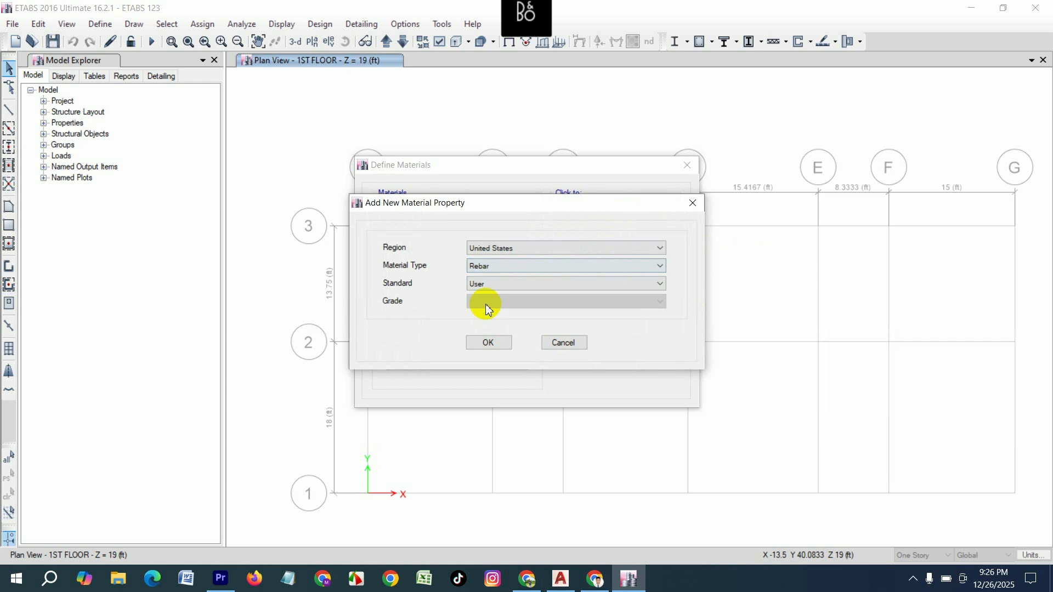
pyautogui.click(488, 342)
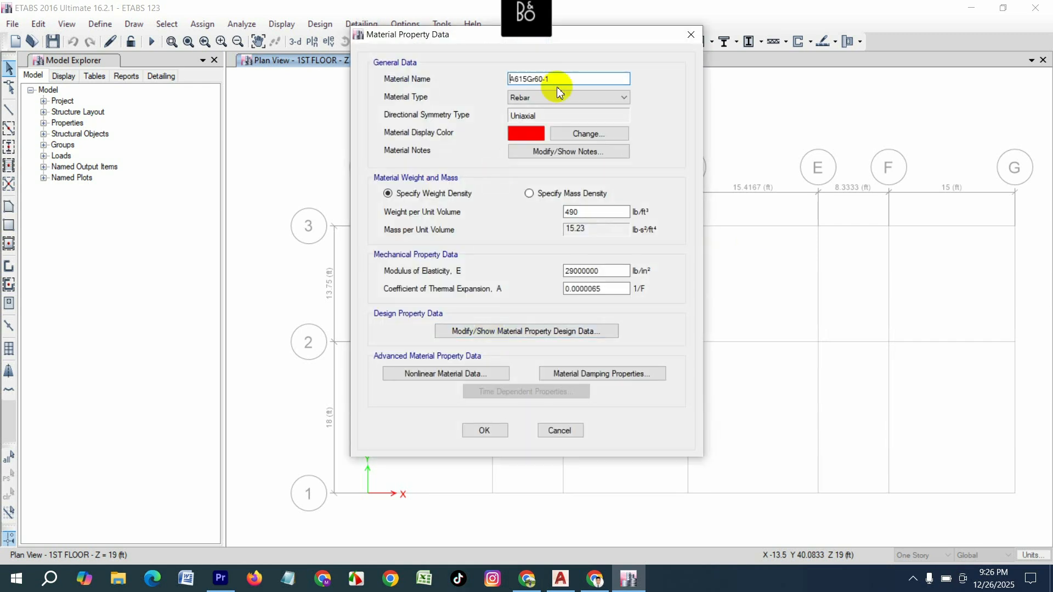
# Name the rebar material "72 GRADE".
pyautogui.moveTo(567, 80); pyautogui.dragTo(379, 89)
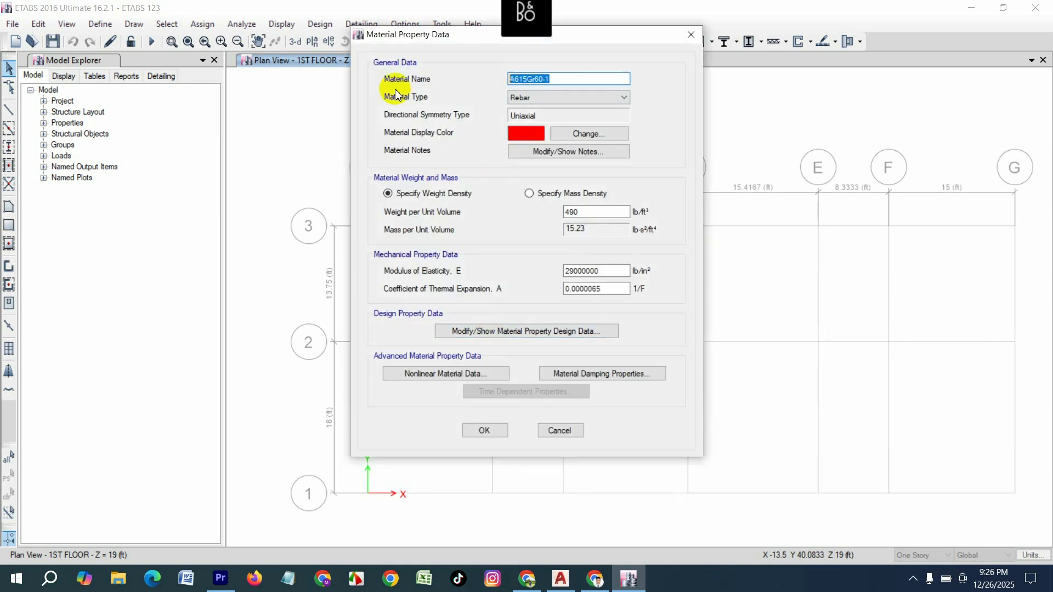
pyautogui.write('72 gr')
pyautogui.press('BackSpace')
pyautogui.write('GRADE')
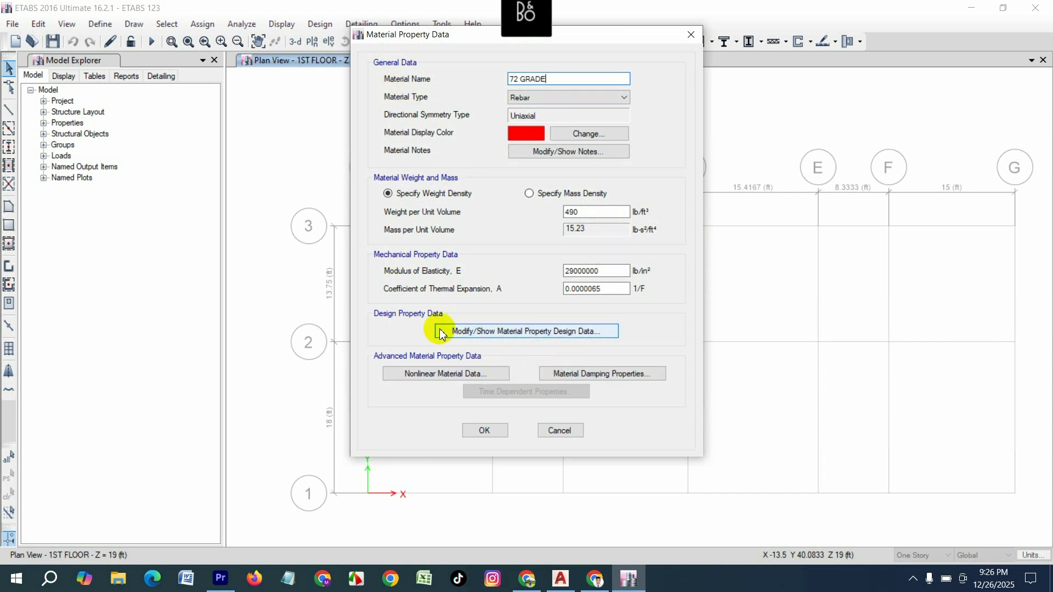
# Set the rebar's minimum yield strength Fy to 72500 lb/in² in its design property data.
pyautogui.click(497, 332)
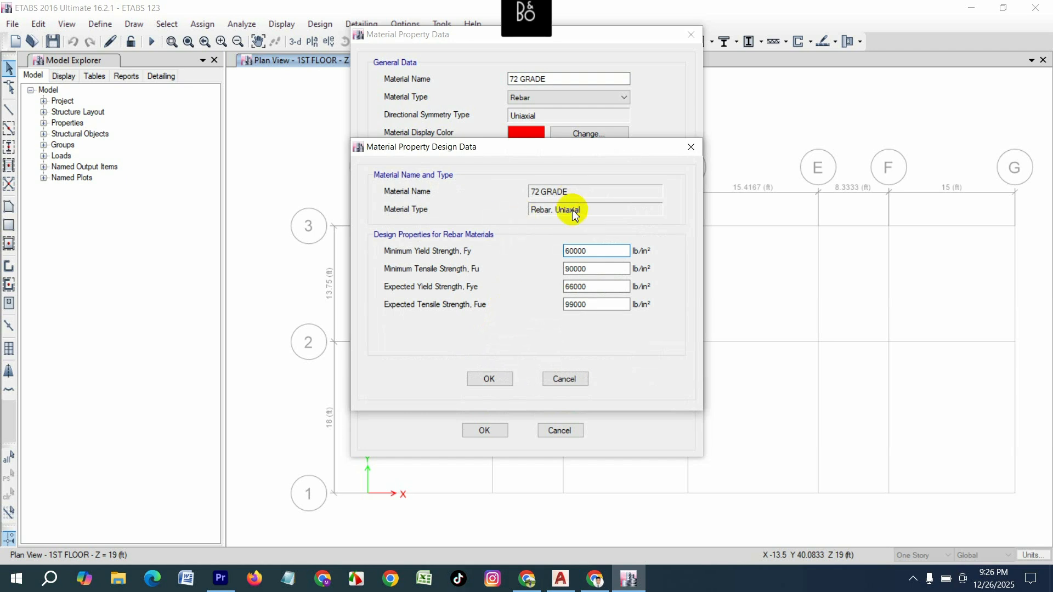
pyautogui.click(600, 250)
pyautogui.doubleClick(600, 250)
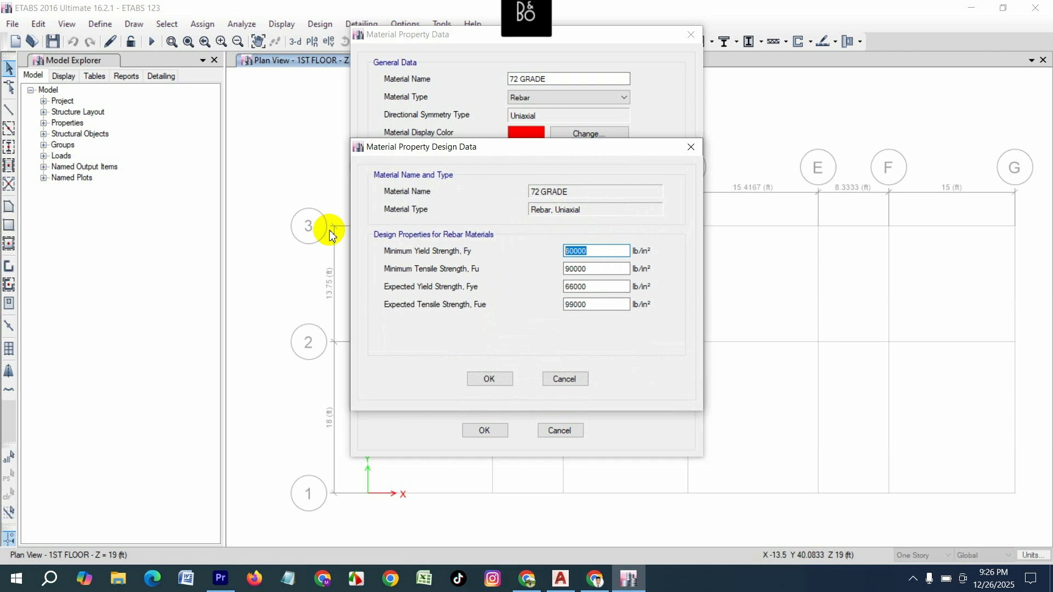
pyautogui.write('725')
pyautogui.click(615, 269)
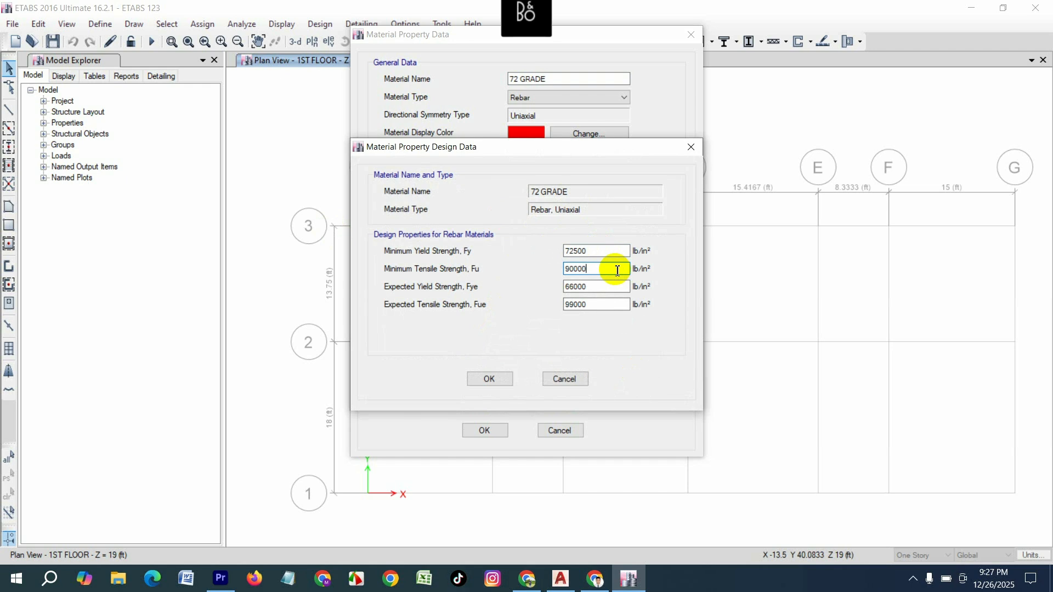
# Set the rebar's minimum tensile strength Fu to 1.5 times the yield strength, using 72500*1.5.
pyautogui.doubleClick(601, 251)
pyautogui.hotkey('ctrl', 'c')
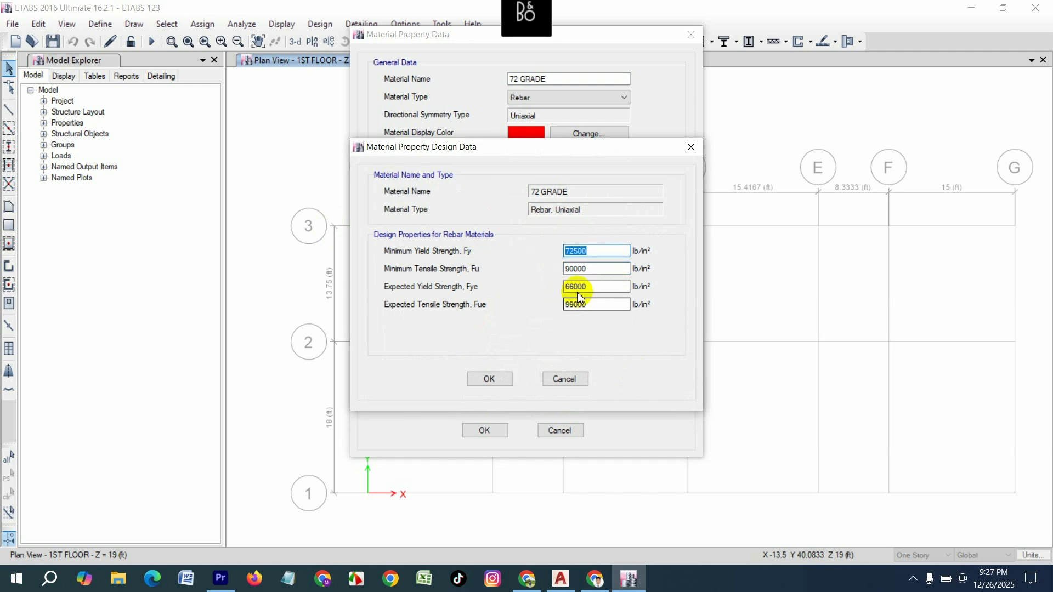
pyautogui.doubleClick(603, 269)
pyautogui.hotkey('ctrl', 'v')
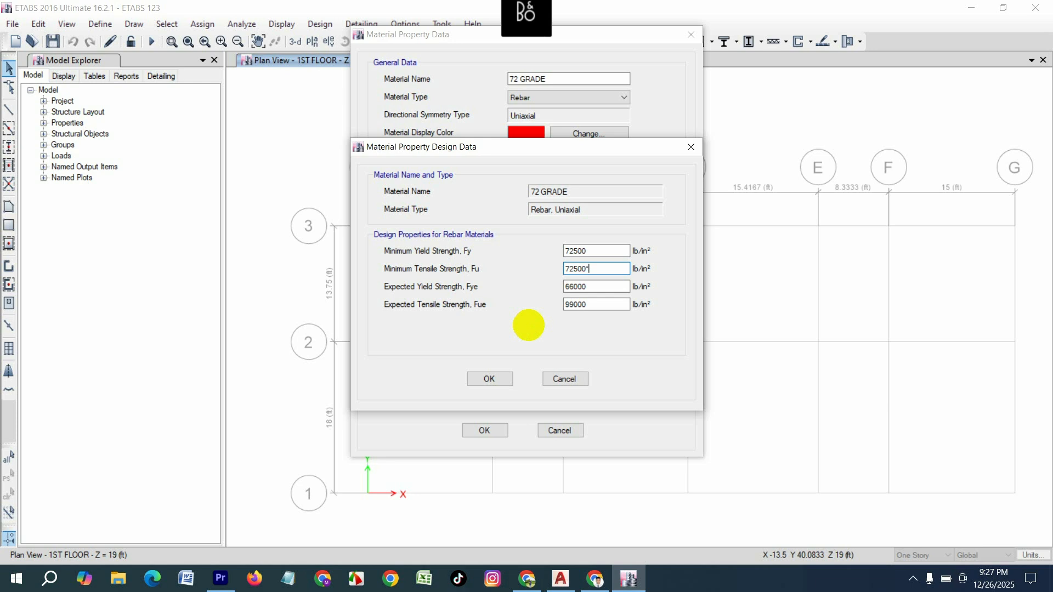
pyautogui.write('*1.5')
pyautogui.press('Return')
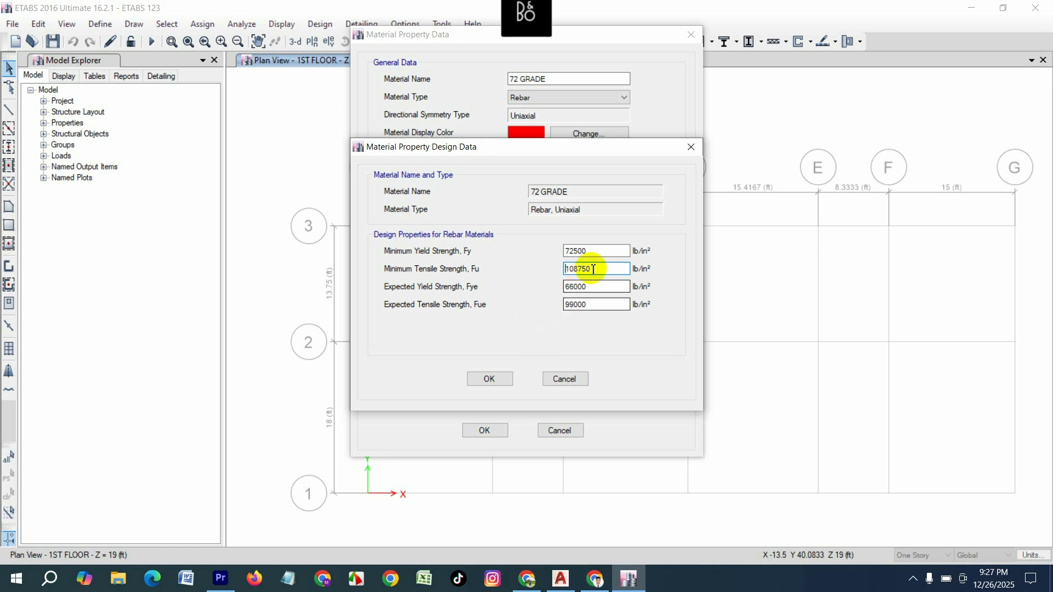
# Set the rebar's expected yield strength Fye to 1.1 times the minimum yield strength, using 72500*1.1.
pyautogui.doubleClick(600, 251)
pyautogui.hotkey('ctrl', 'c')
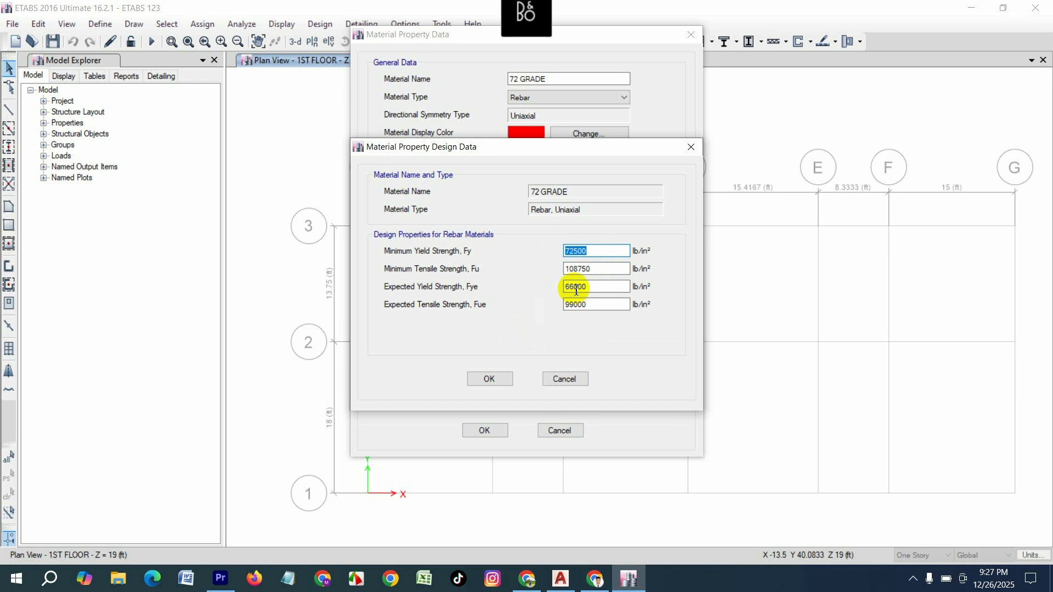
pyautogui.moveTo(599, 286); pyautogui.dragTo(557, 288)
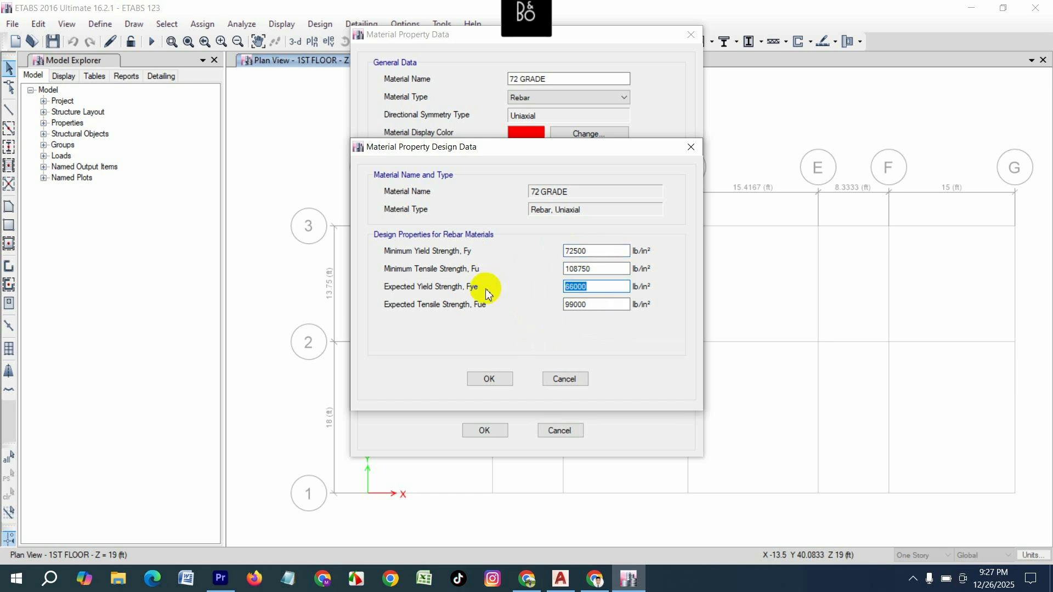
pyautogui.hotkey('ctrl', 'v')
pyautogui.write("'")
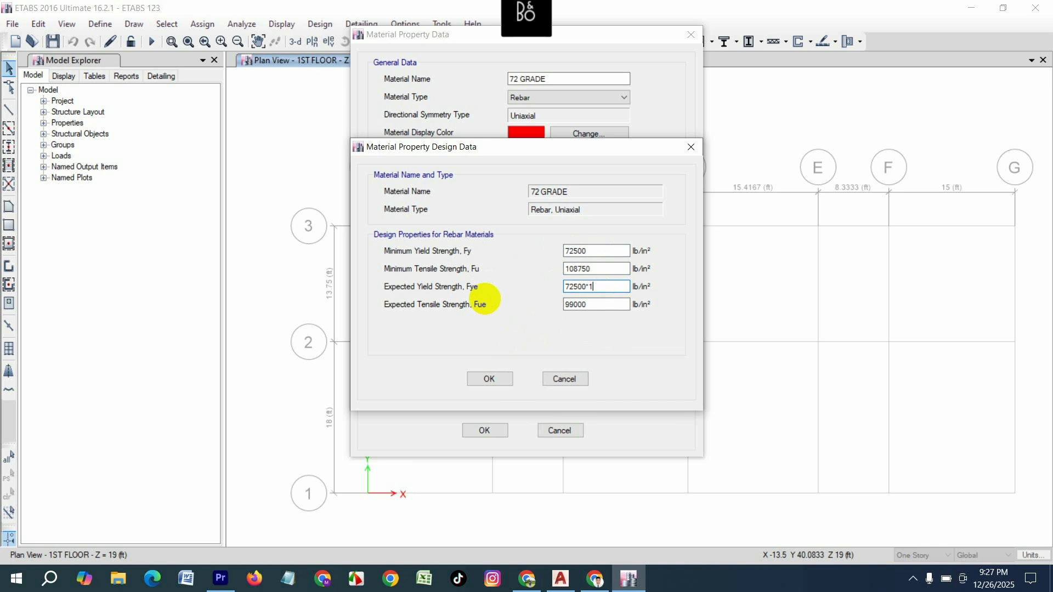
pyautogui.write('1.1')
pyautogui.press('Return')
# Set the rebar's expected tensile strength Fue to 1.1 times the minimum tensile strength, using 108750*1.1, and accept the design data.
pyautogui.doubleClick(602, 268)
pyautogui.hotkey('ctrl', 'c')
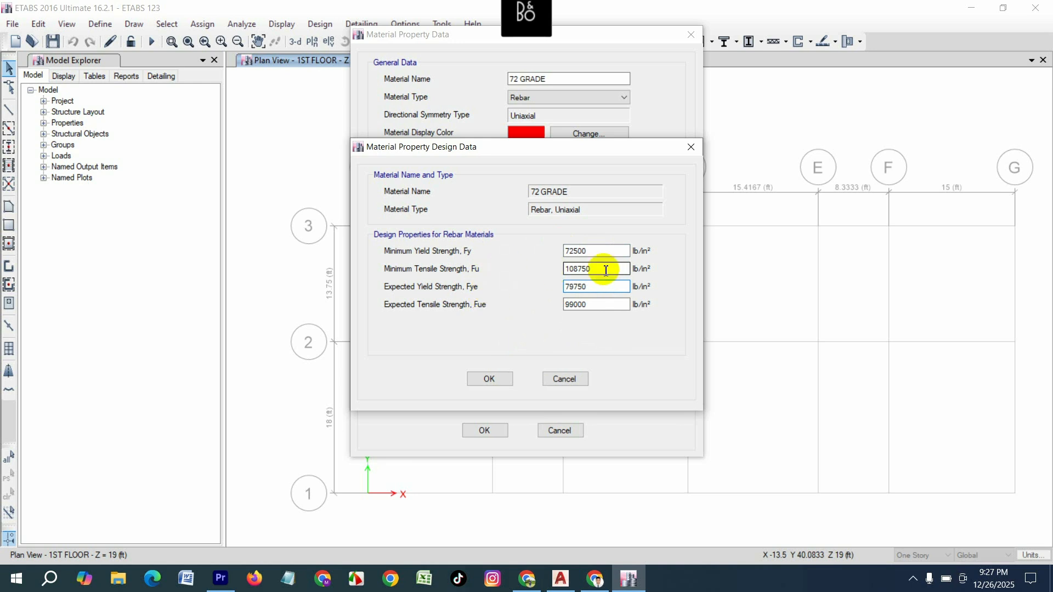
pyautogui.doubleClick(603, 305)
pyautogui.hotkey('ctrl', 'v')
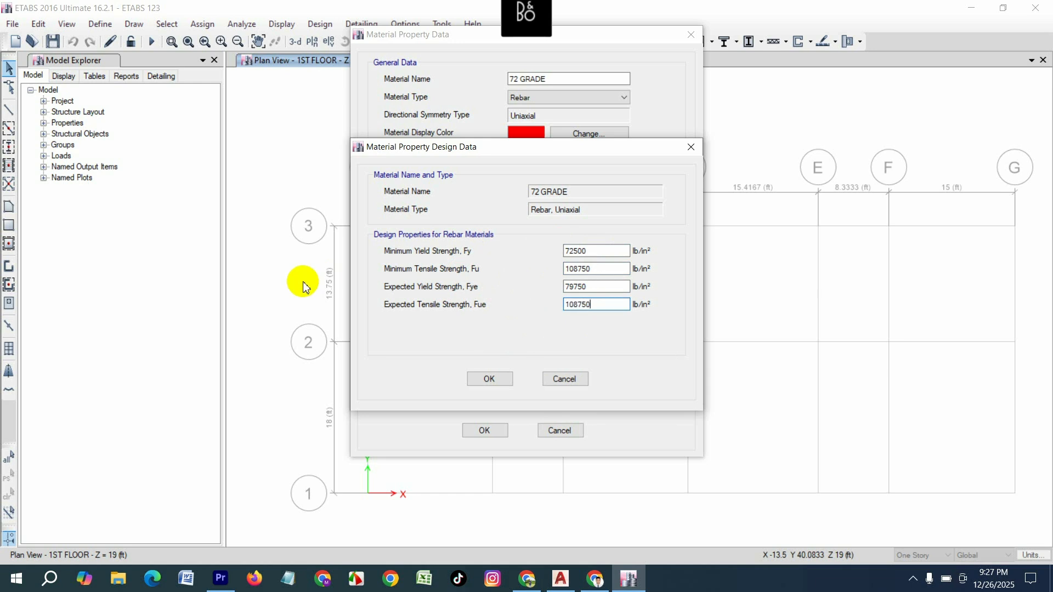
pyautogui.write('*1.1')
pyautogui.press('Return')
pyautogui.click(480, 380)
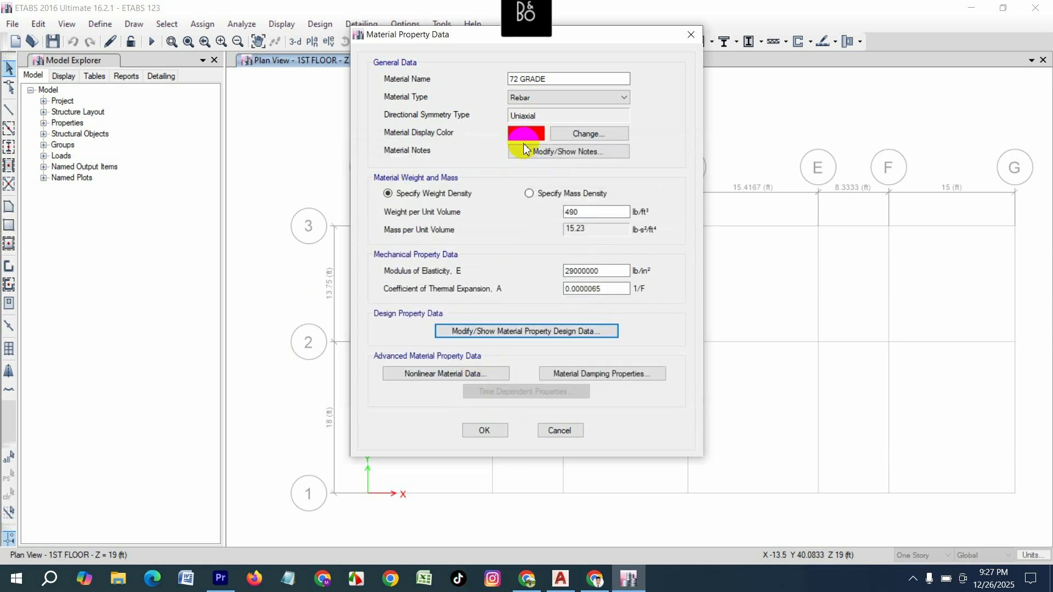
# Change the 72 GRADE material's display color to green (33, 222, 89) and accept the material definitions.
pyautogui.click(524, 137)
pyautogui.click(576, 170)
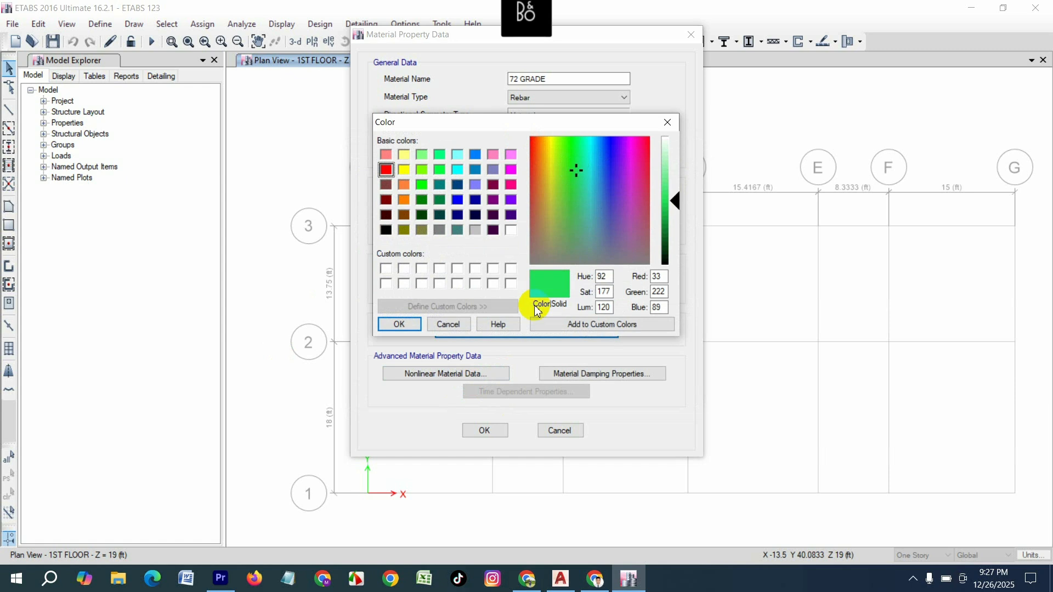
pyautogui.click(403, 324)
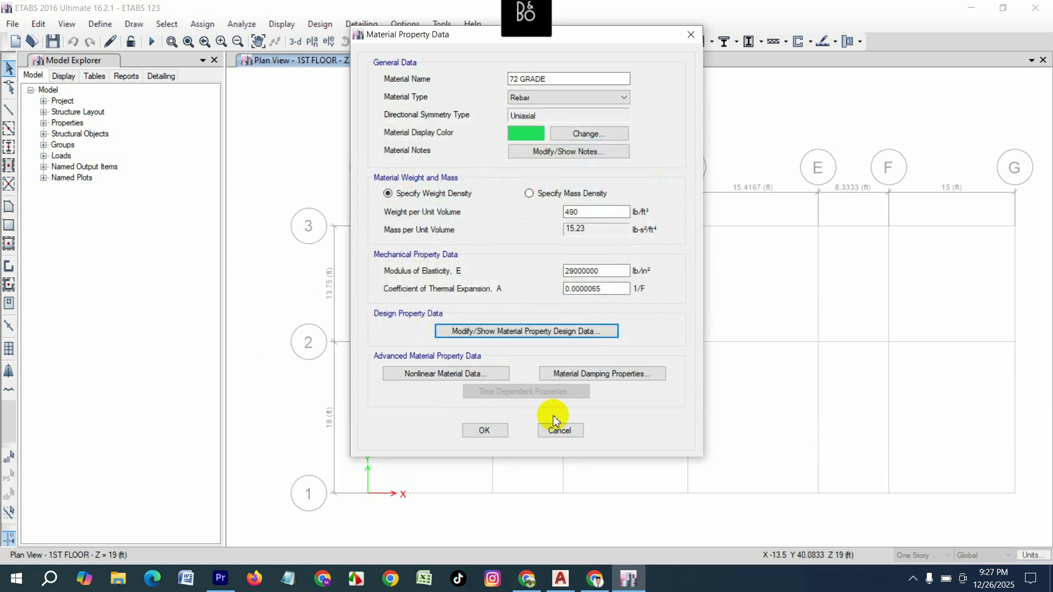
pyautogui.click(484, 430)
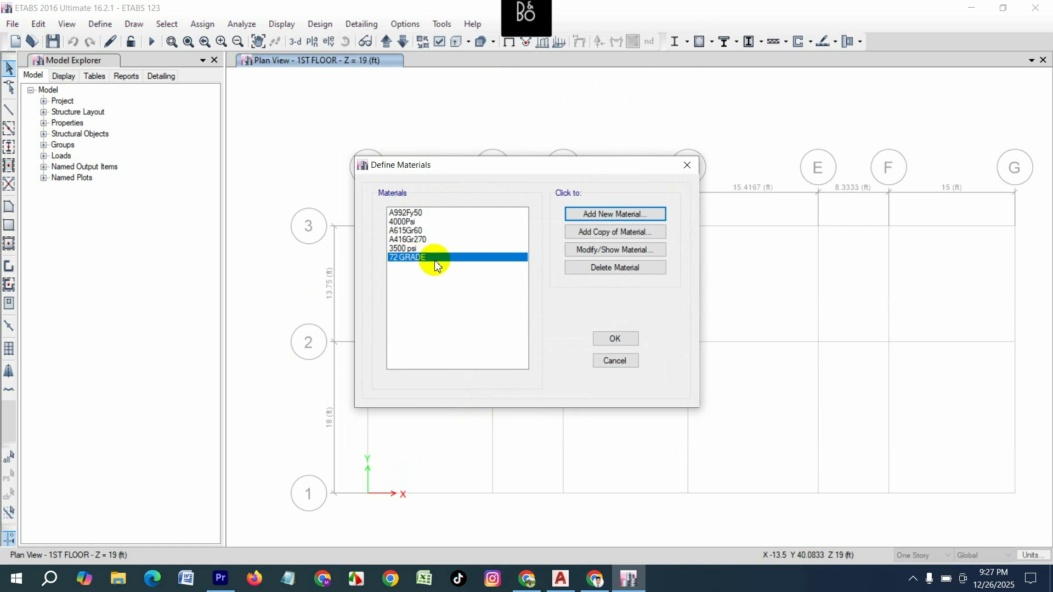
pyautogui.click(616, 338)
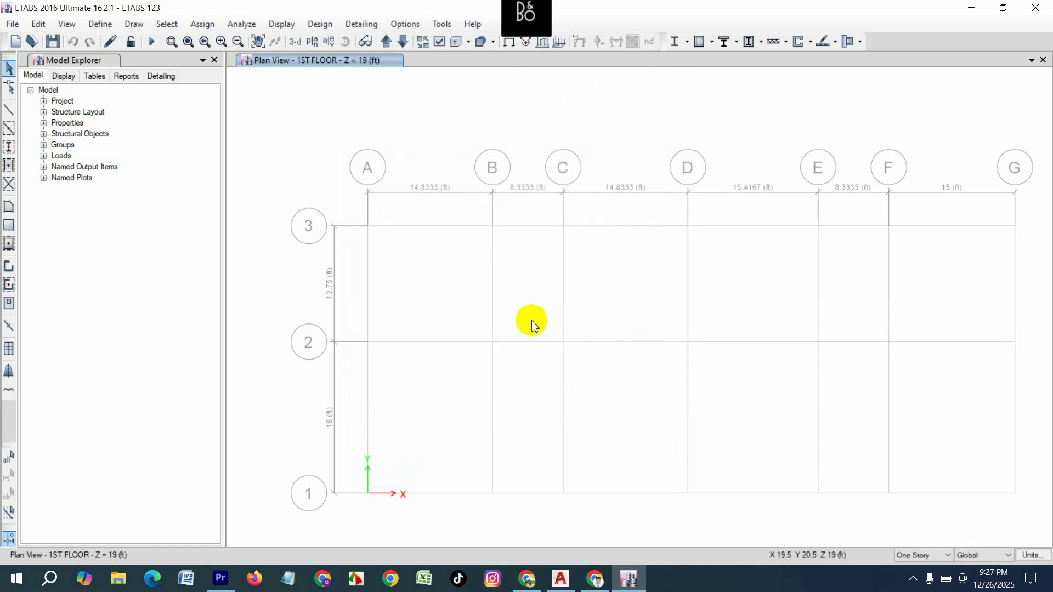